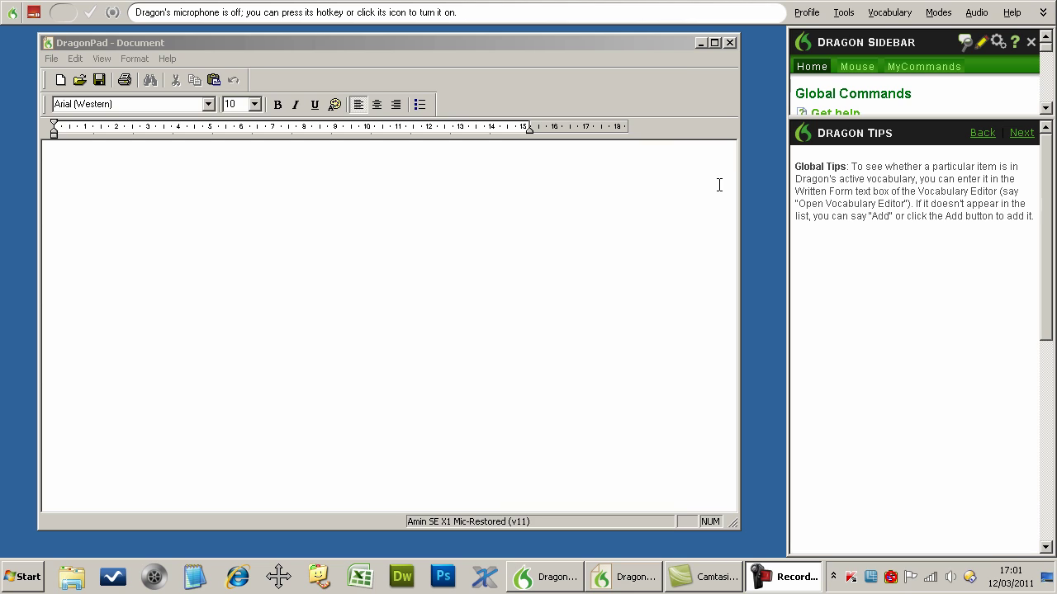
Activate the blank DragonPad document so dictated text lands there.
{"action": "left_click", "coordinate": [623, 44]}
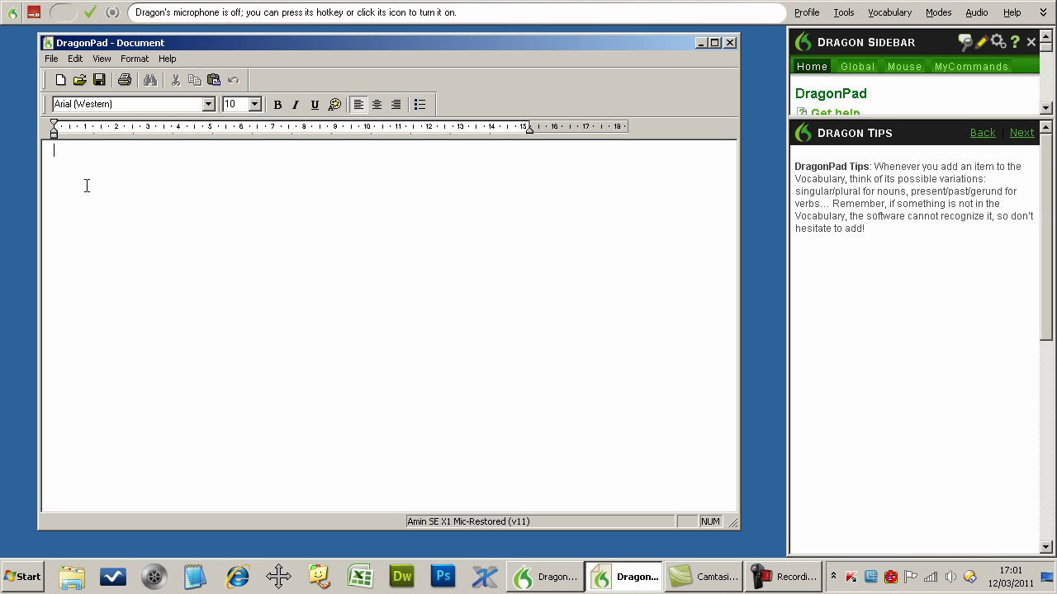
Switch the DragonBar microphone on to dictate the NaturallySpeaking 11 introduction.
{"action": "left_click", "coordinate": [35, 15]}
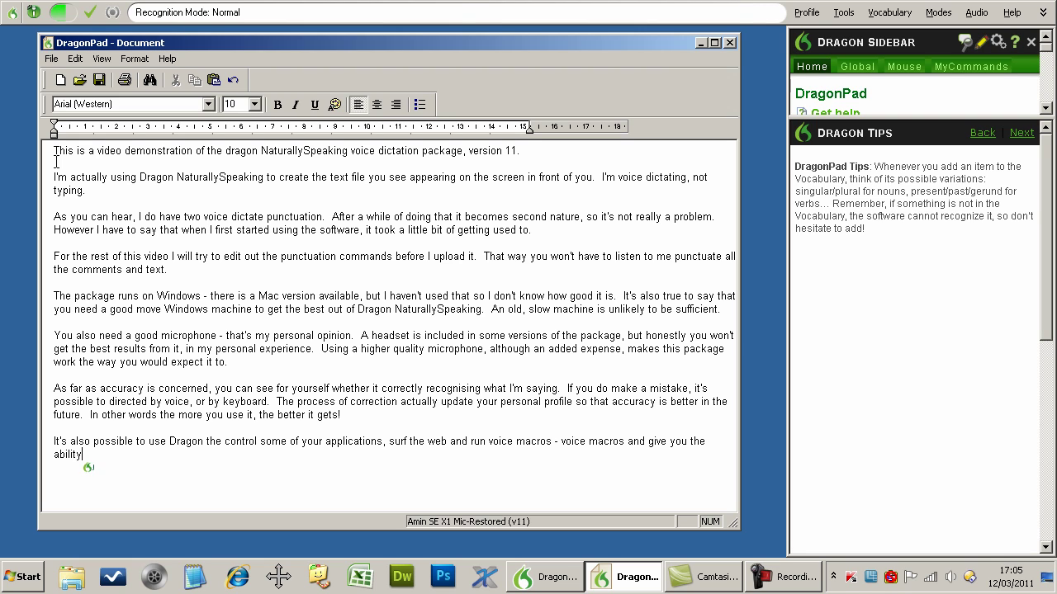
Dictate the voice-macro paragraphs on predefined text blocks and building whole letters.
{"action": "type", "text": " to predefined blocks of text and or images, such as your home address,"}
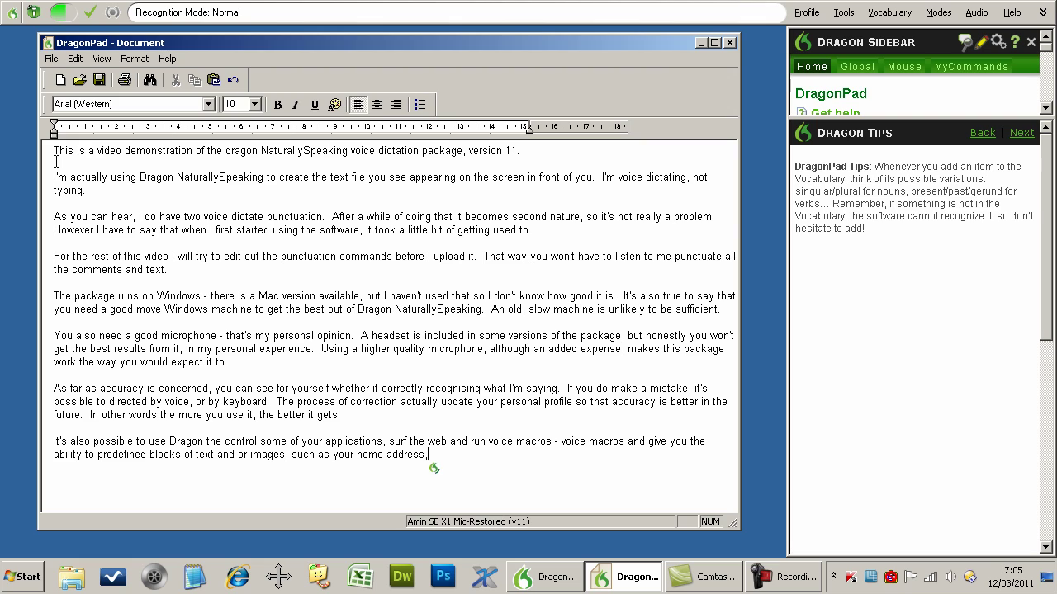
{"action": "type", "text": " or a scanned signature,"}
{"action": "type", "text": " or your company logo."}
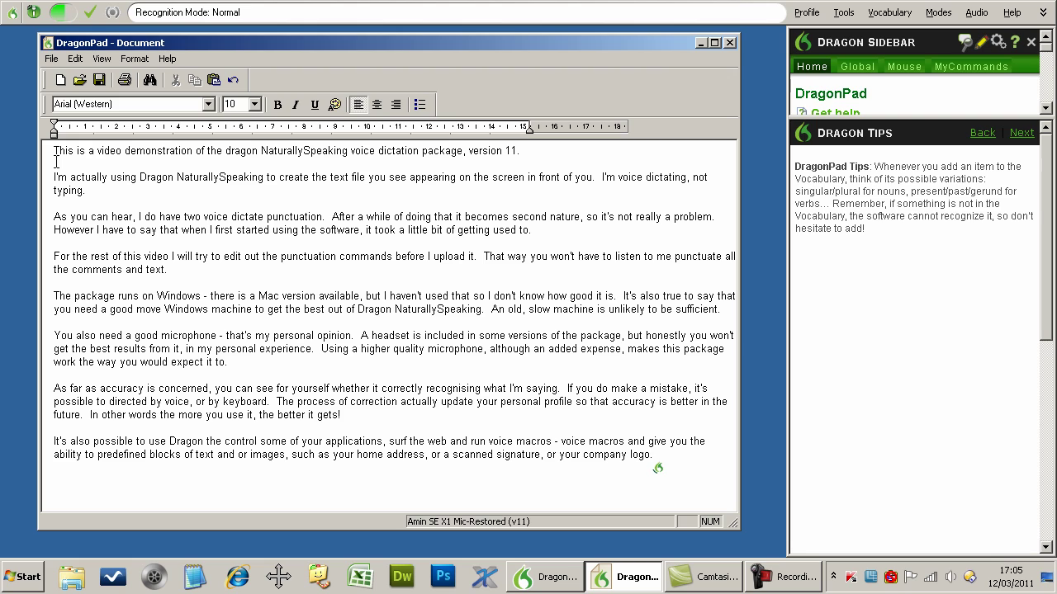
{"action": "type", "text": "  For anyone working with documents that require fairly standard blocks of text,"}
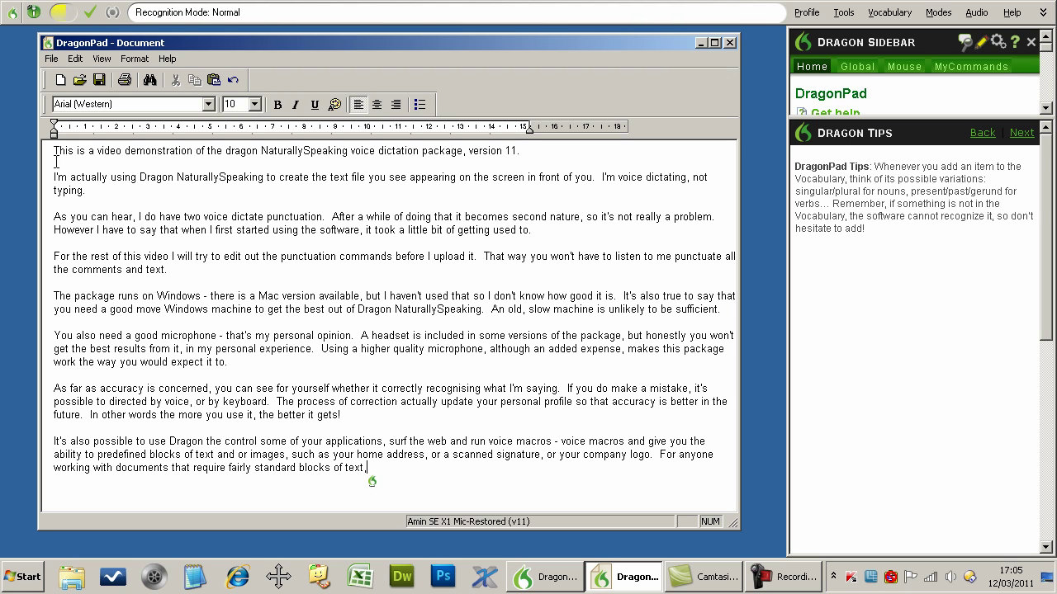
{"action": "type", "text": "it would be possible to build a library voice macros that let you create an entire letter in just a few commands."}
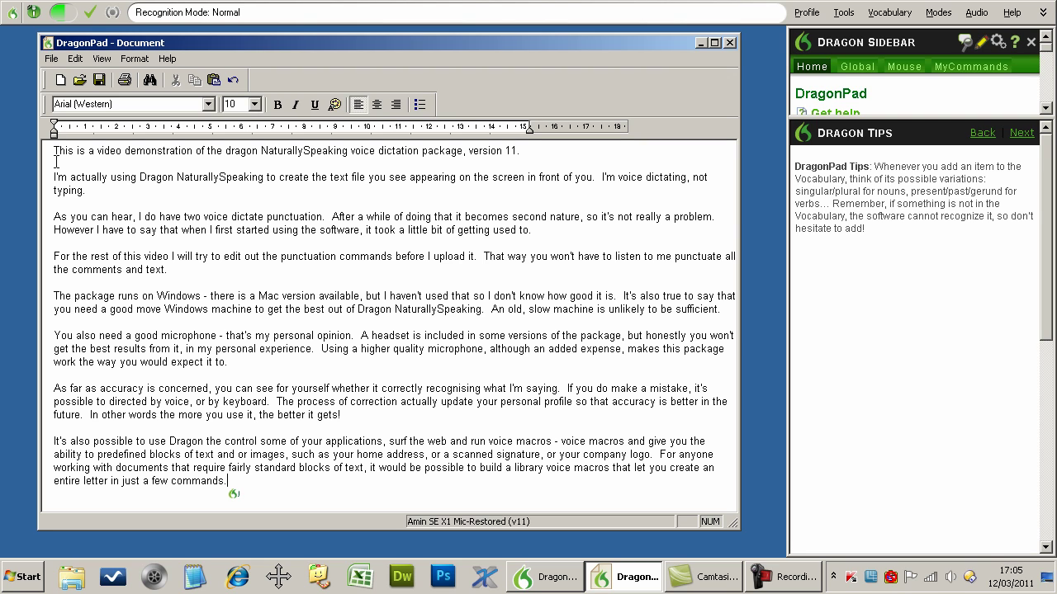
{"action": "type", "text": "  I'll show you an example right now."}
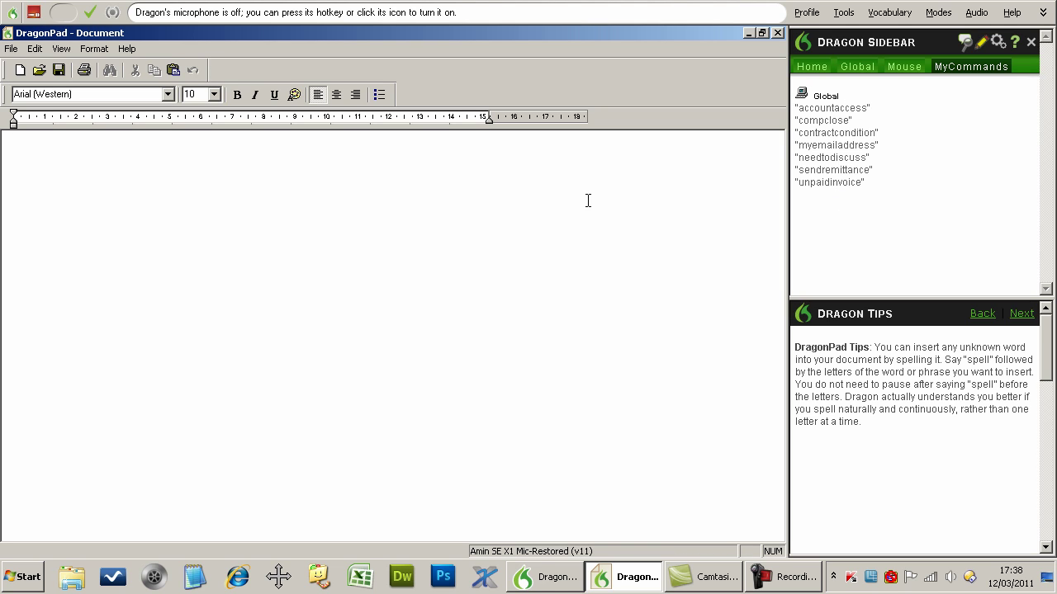
Switch the DragonBar microphone on to start building the new letter.
{"action": "left_click", "coordinate": [34, 12]}
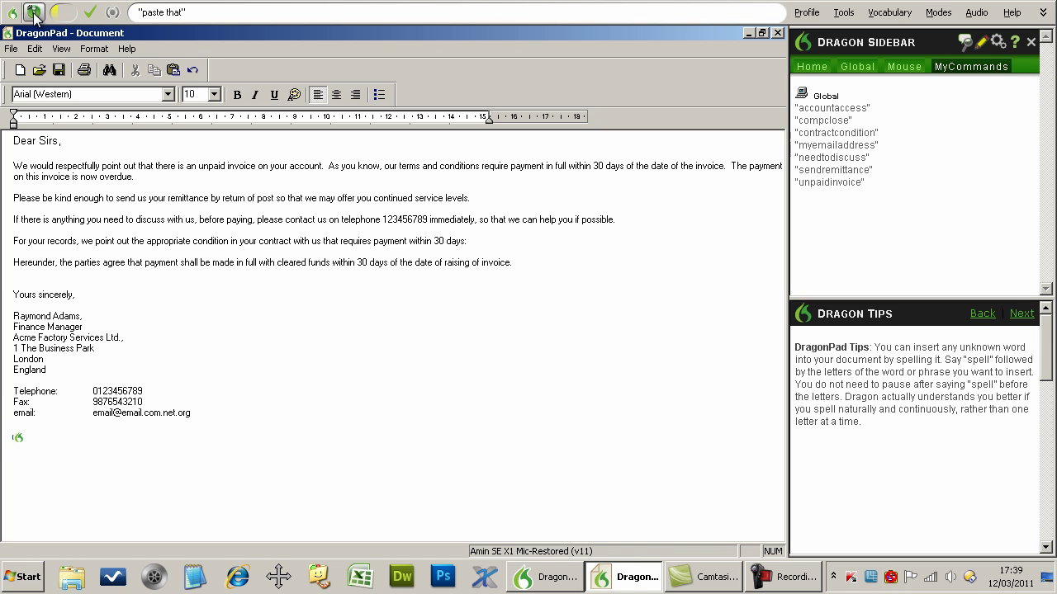
Turn the microphone off once the macro-built unpaid-invoice letter is complete.
{"action": "left_click", "coordinate": [34, 14]}
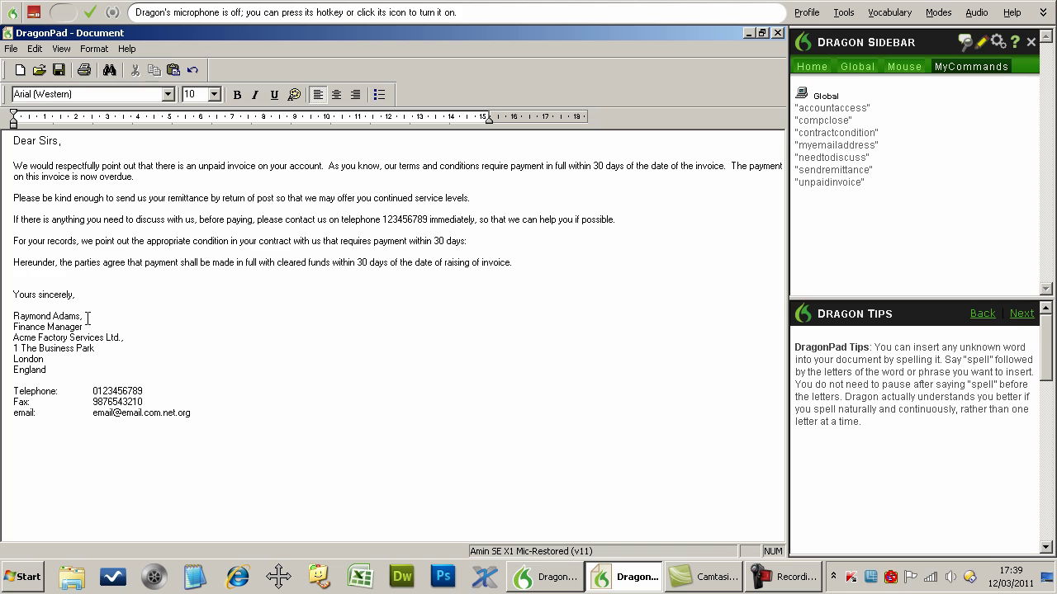
Trial-bold the signature name in the letter, then undo the bolding.
{"action": "left_click_drag", "start_coordinate": [82, 316], "coordinate": [4, 322]}
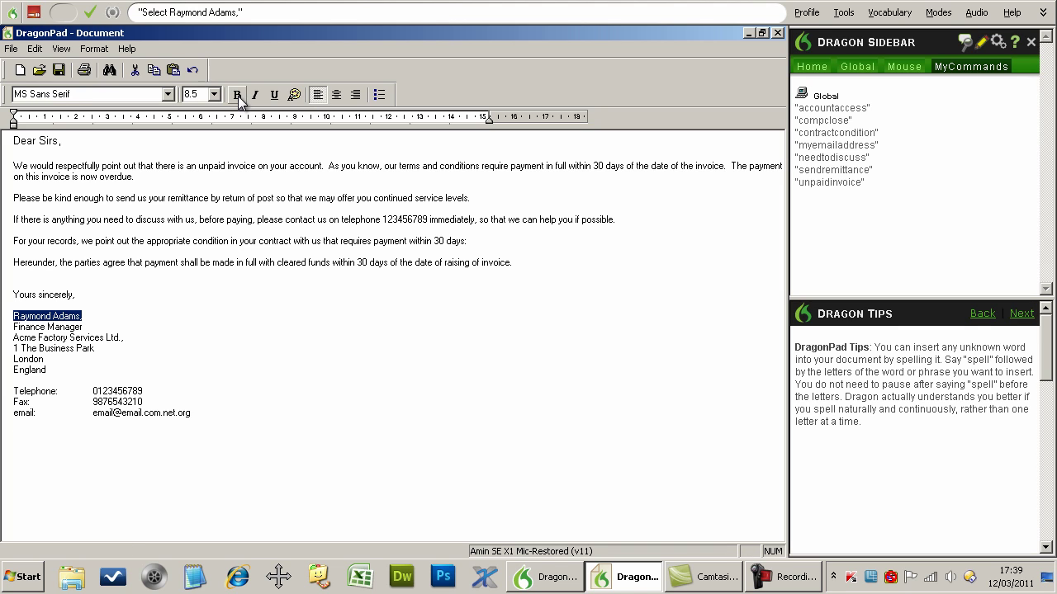
{"action": "left_click", "coordinate": [219, 369]}
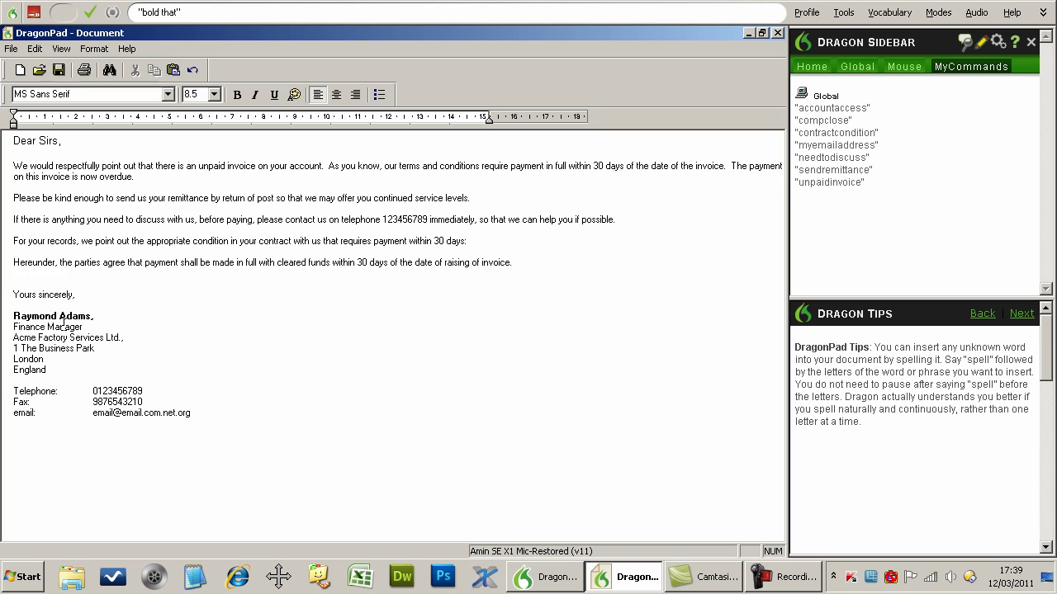
{"action": "key", "text": "ctrl+z"}
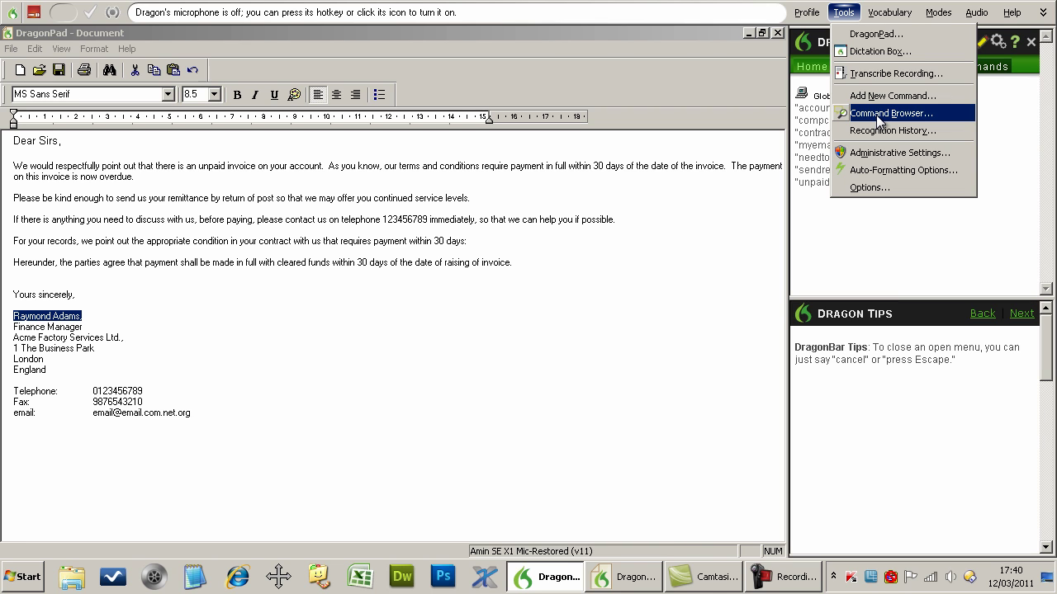
Open the Command Browser and bring up the compclose macro among the command scripts.
{"action": "left_click", "coordinate": [878, 116]}
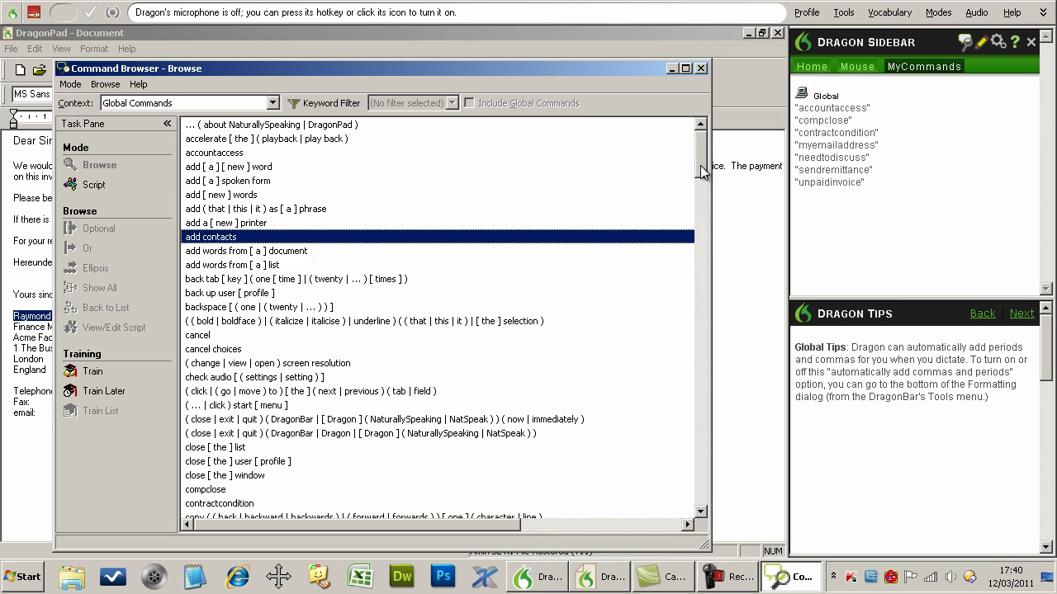
{"action": "left_click_drag", "start_coordinate": [700, 171], "coordinate": [700, 202]}
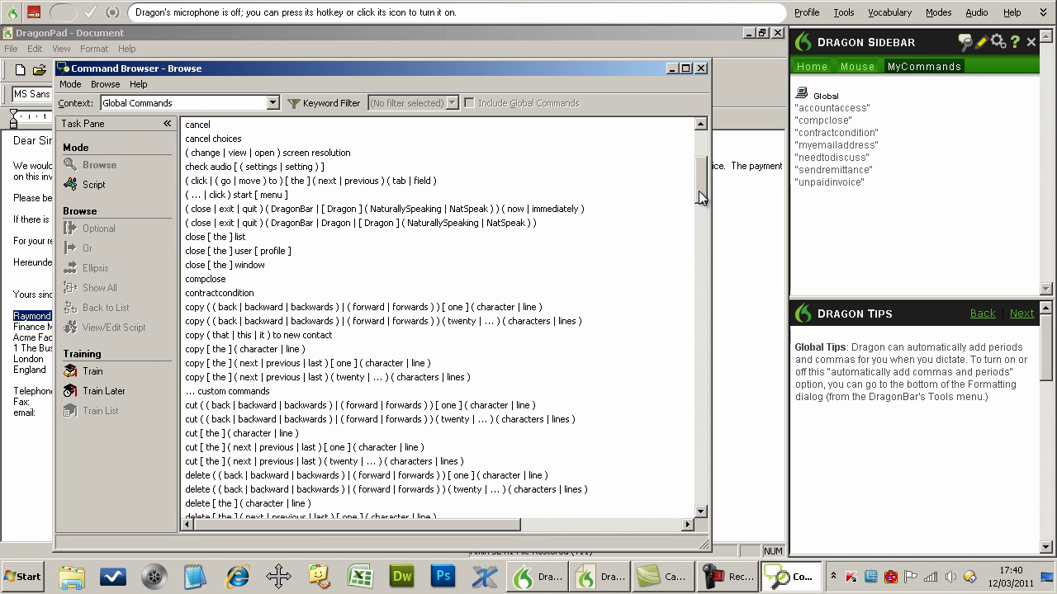
{"action": "left_click", "coordinate": [207, 280]}
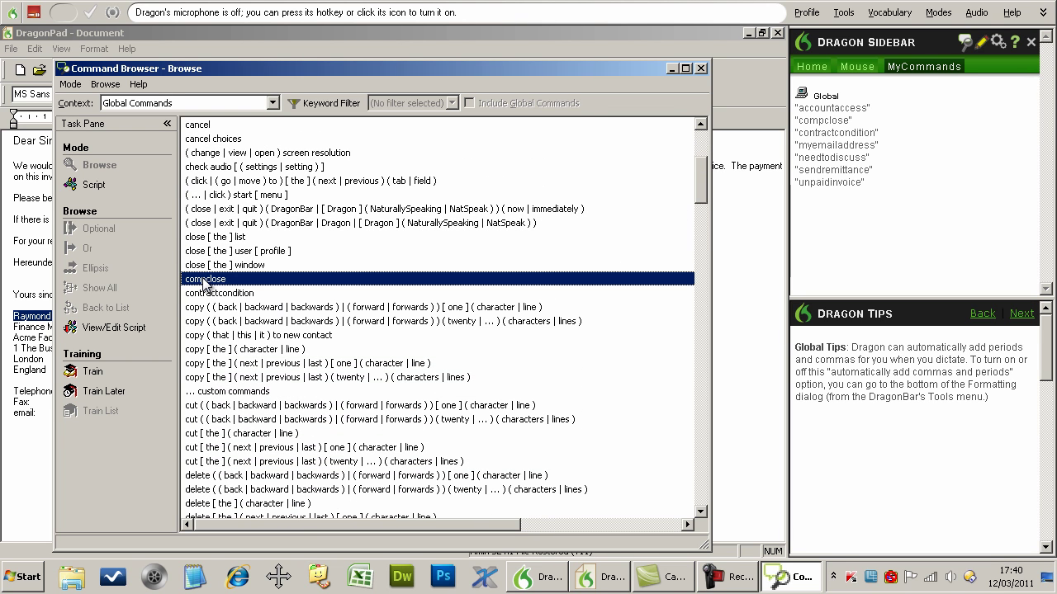
{"action": "left_click", "coordinate": [109, 327]}
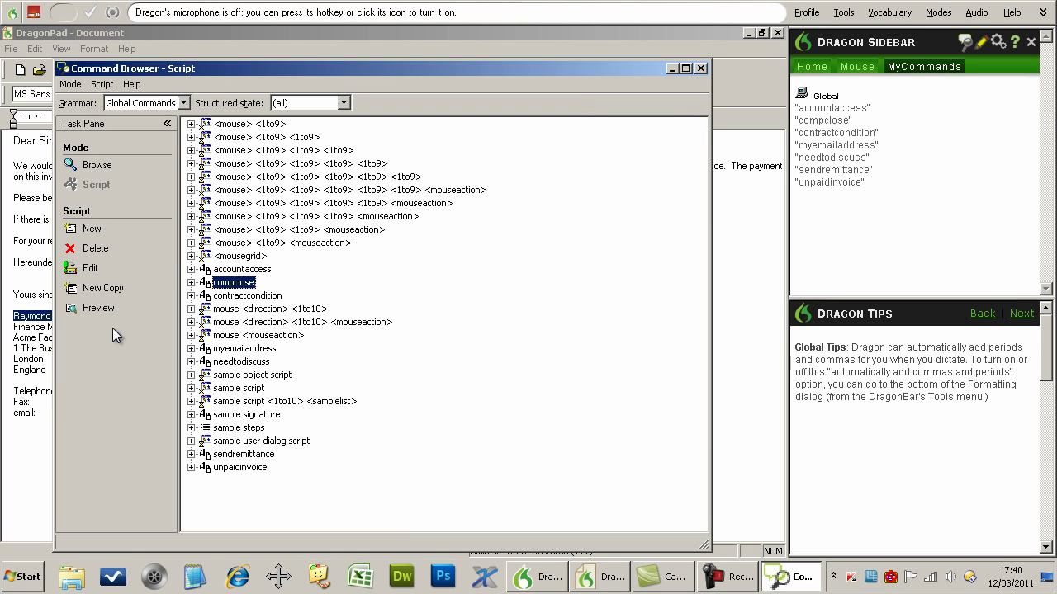
In the compclose macro, make the signature name bold and the email address blue.
{"action": "left_click", "coordinate": [90, 269]}
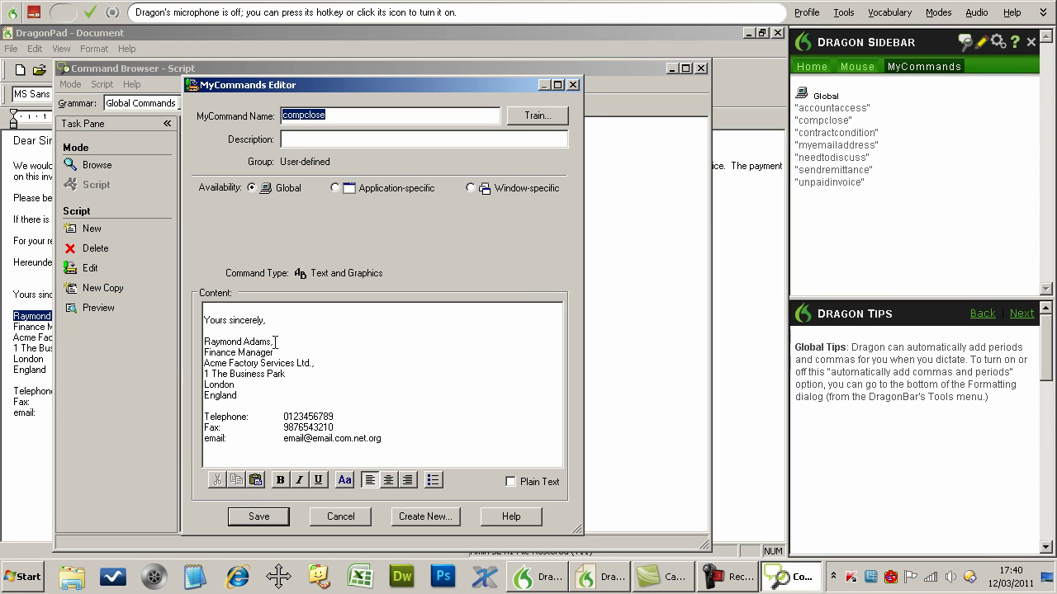
{"action": "left_click_drag", "start_coordinate": [274, 341], "coordinate": [203, 342]}
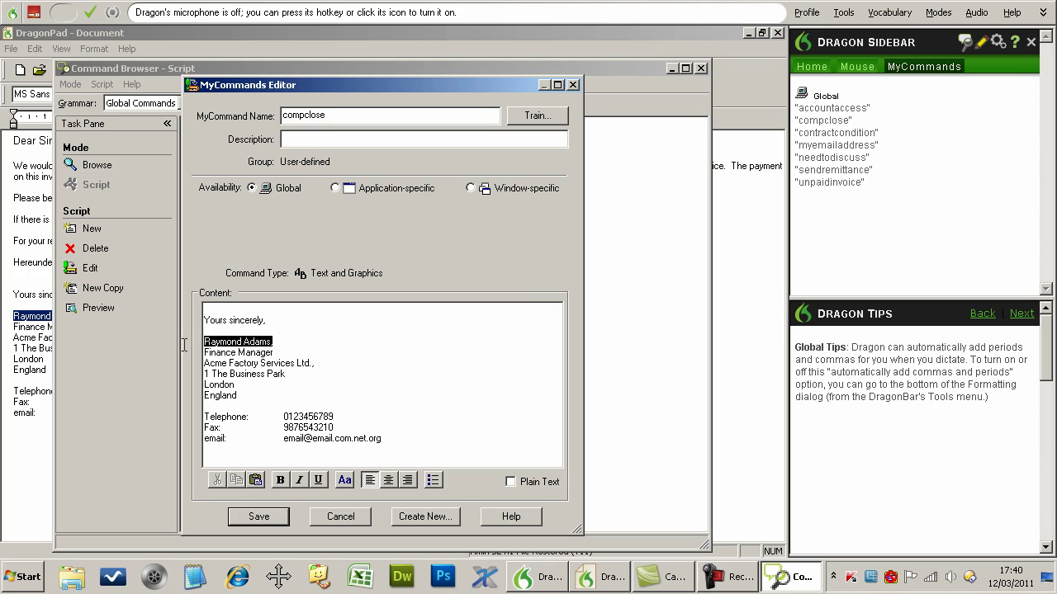
{"action": "left_click", "coordinate": [280, 481]}
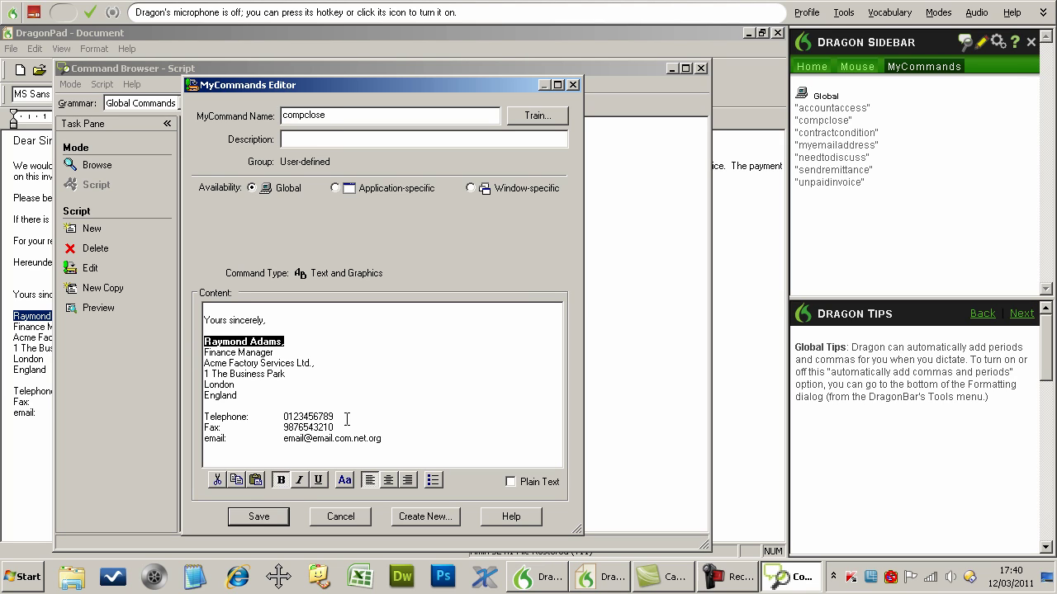
{"action": "left_click", "coordinate": [367, 374]}
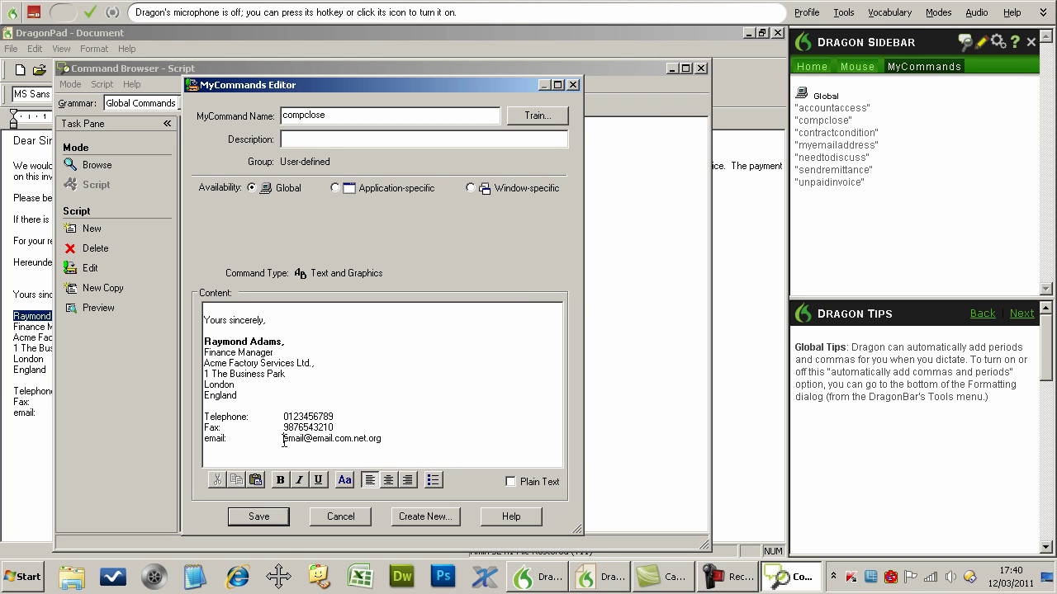
{"action": "left_click_drag", "start_coordinate": [283, 442], "coordinate": [404, 441]}
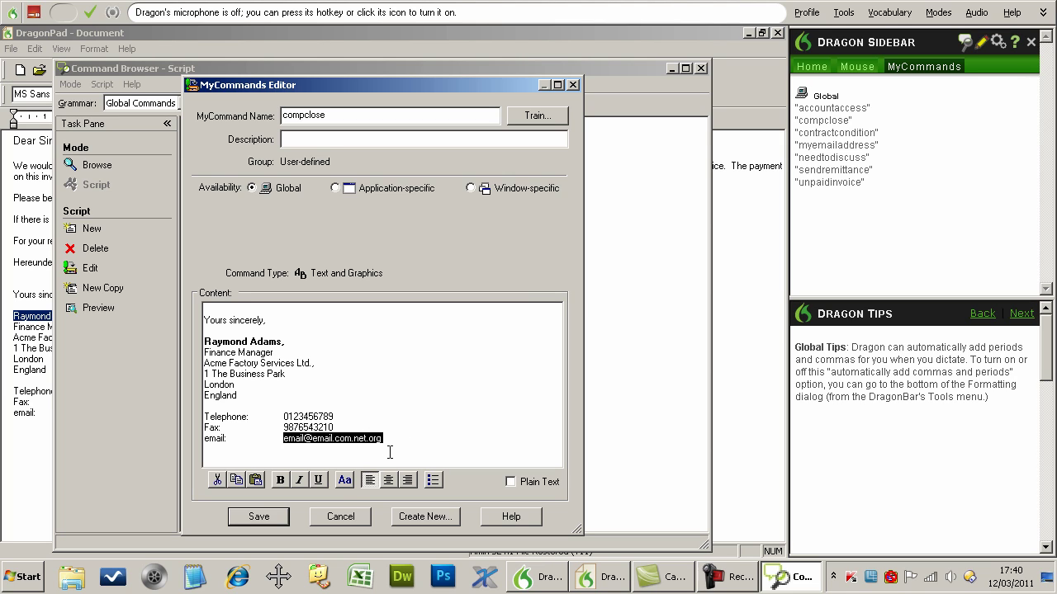
{"action": "left_click", "coordinate": [344, 480]}
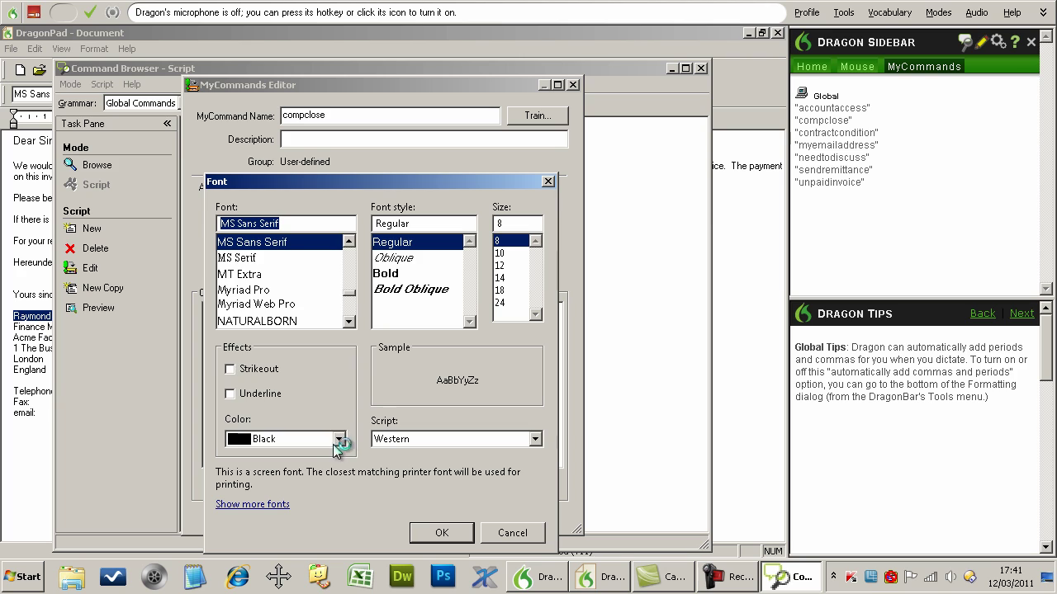
{"action": "left_click", "coordinate": [335, 439]}
{"action": "left_click", "coordinate": [247, 385]}
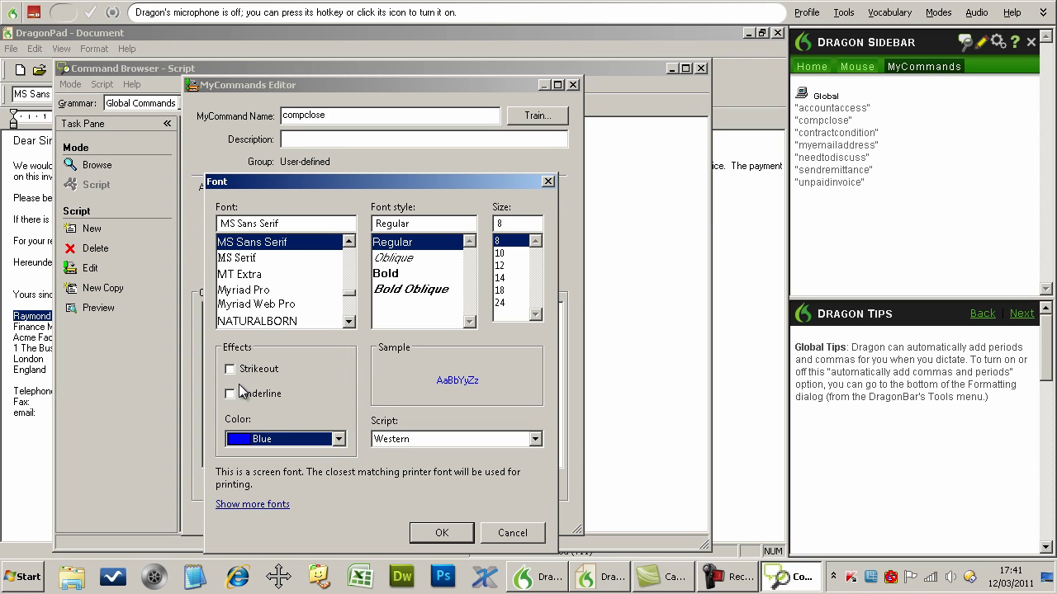
Save the compclose command, close the Command Browser, and select the letter's old signature.
{"action": "left_click", "coordinate": [430, 533]}
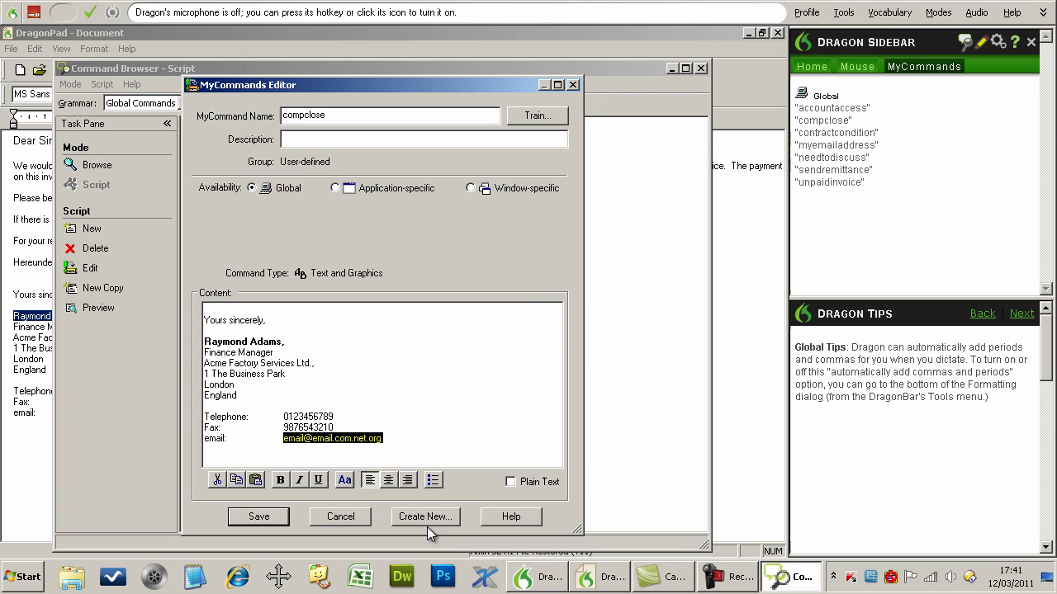
{"action": "left_click", "coordinate": [254, 514]}
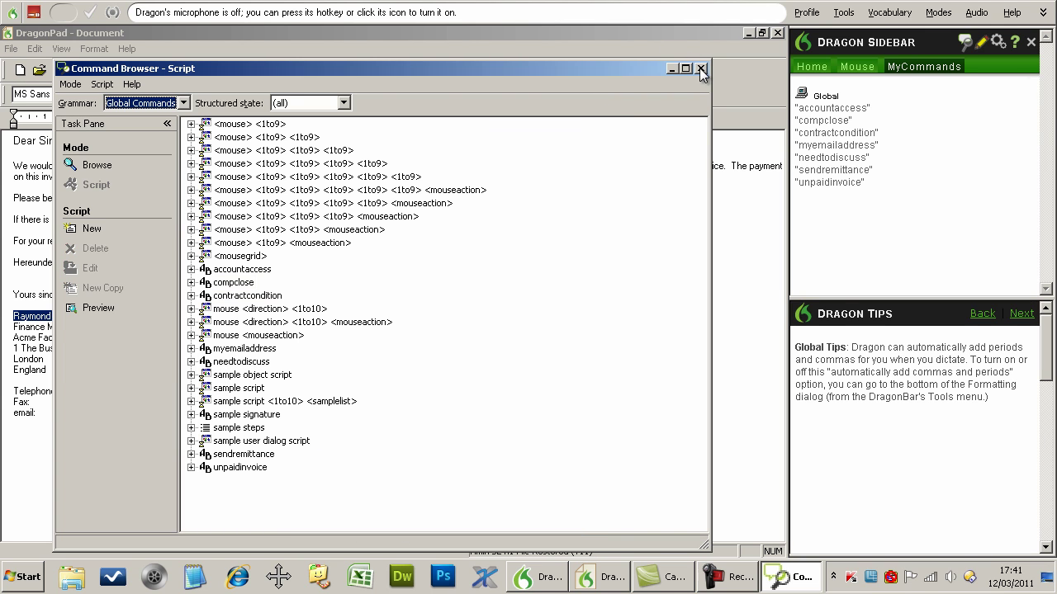
{"action": "left_click", "coordinate": [701, 69]}
{"action": "left_click_drag", "start_coordinate": [213, 418], "coordinate": [3, 298]}
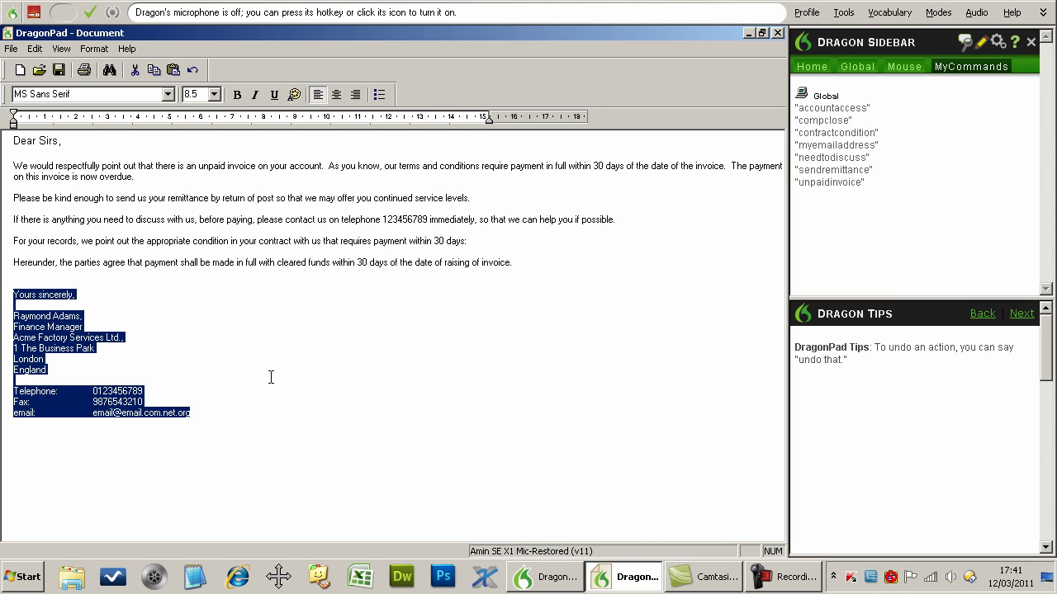
Delete the old signature block and turn the microphone on to say 'compclose'.
{"action": "key", "text": "Delete"}
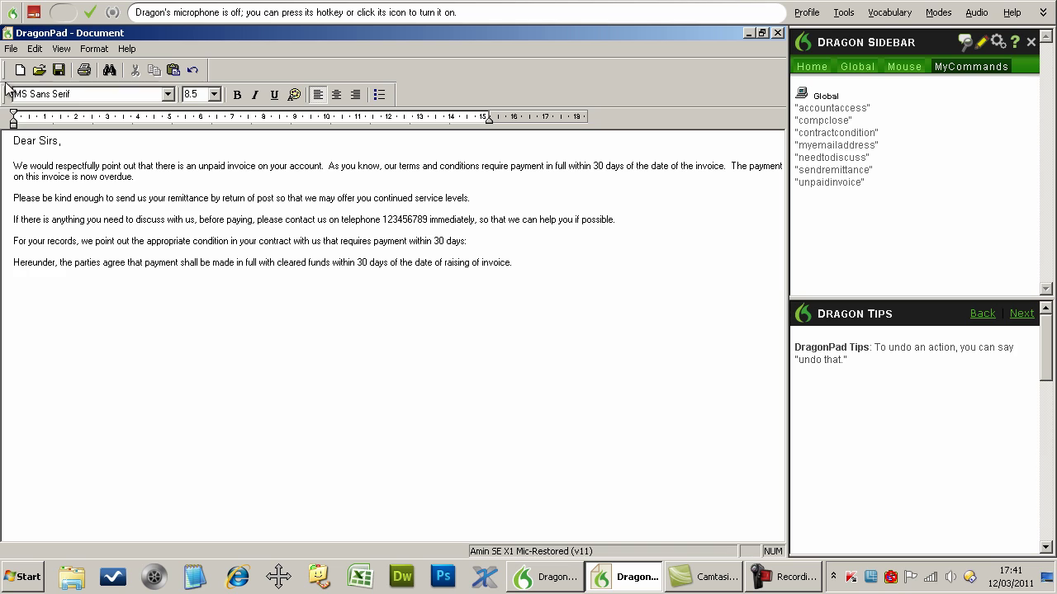
{"action": "left_click", "coordinate": [34, 13]}
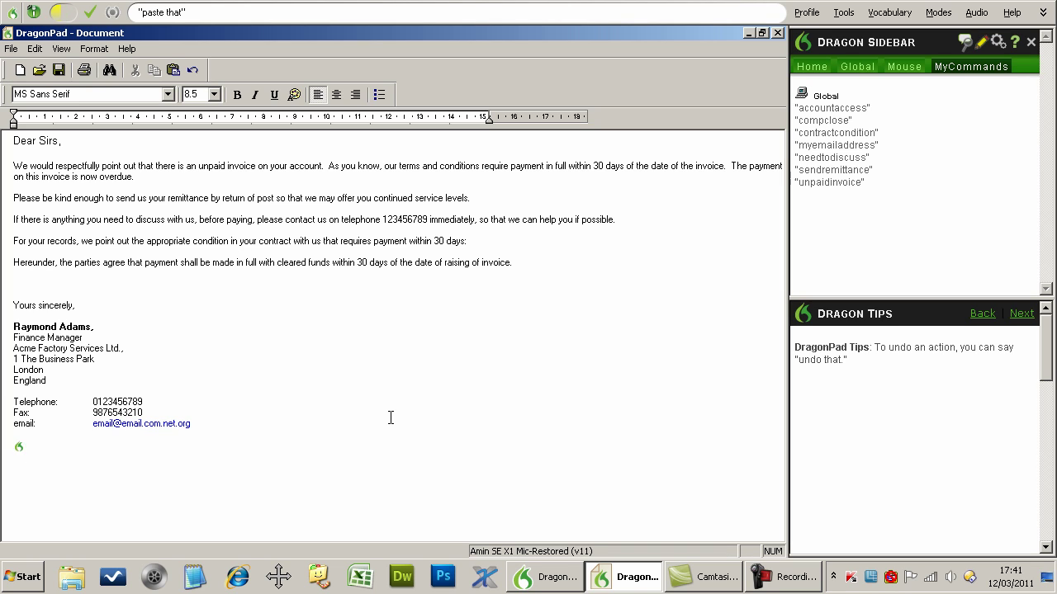
Dictate the company-logo and standardised-phrasing remark, then switch the microphone off.
{"action": "type", "text": "we can also add graphics if we wish if we had a company logo for example"}
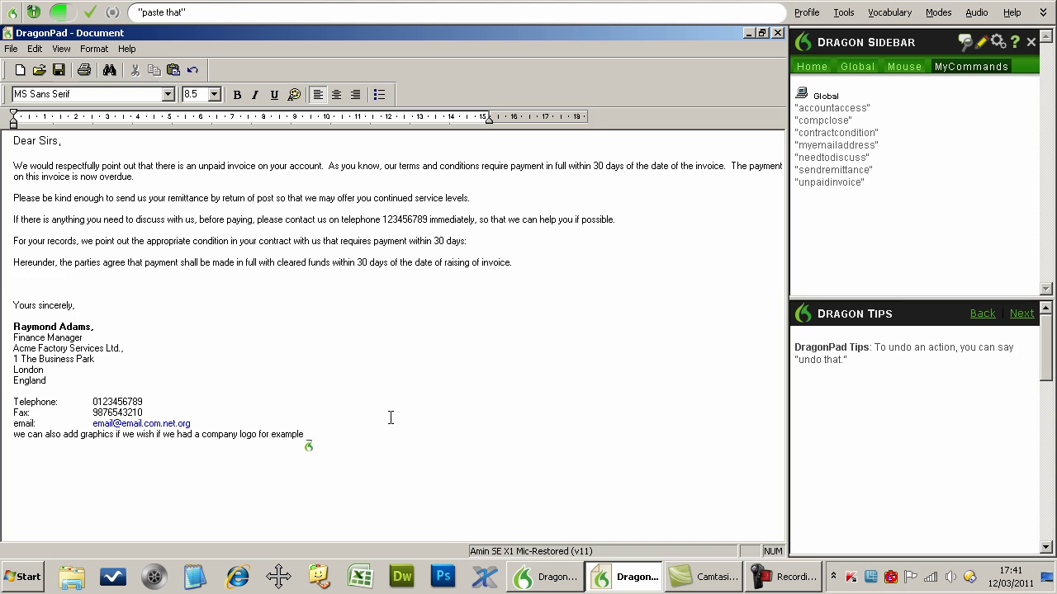
{"action": "type", "text": " and as you can see"}
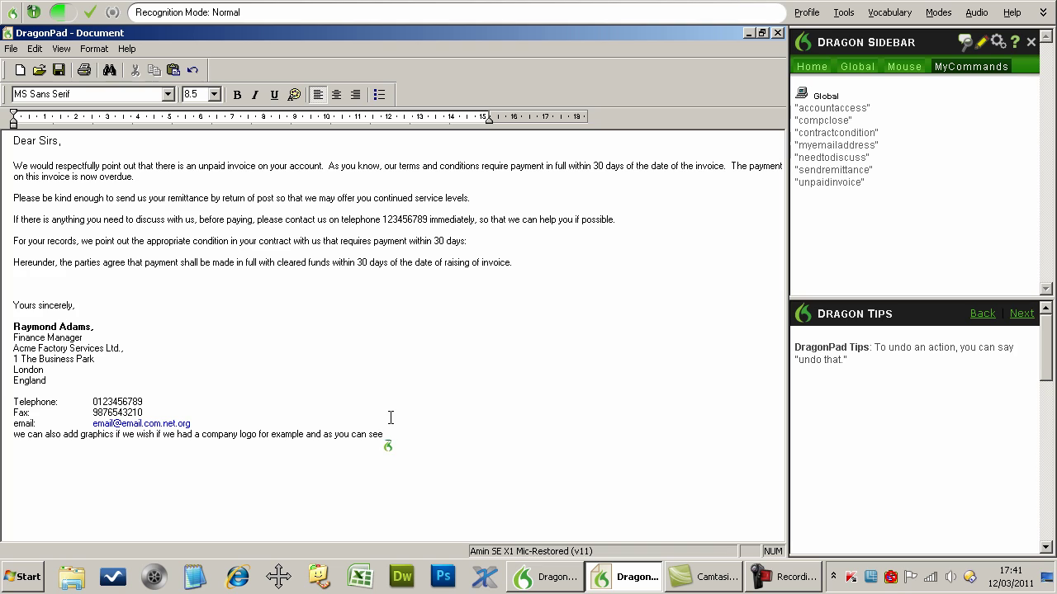
{"action": "type", "text": " with this kind of facility you can build a very complex documents very quickly"}
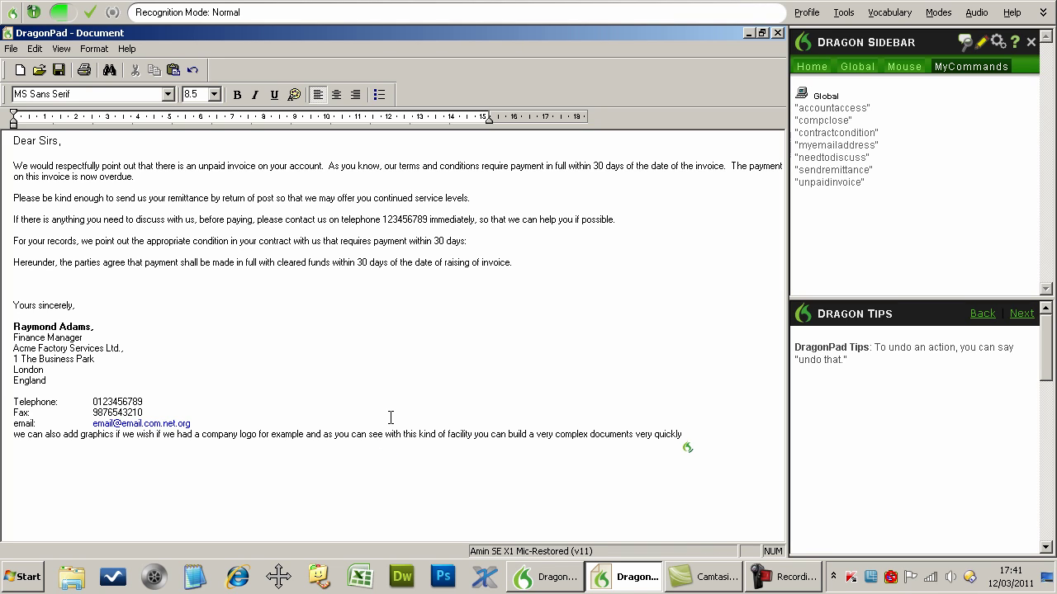
{"action": "type", "text": " as long as you're using standardised phrasing"}
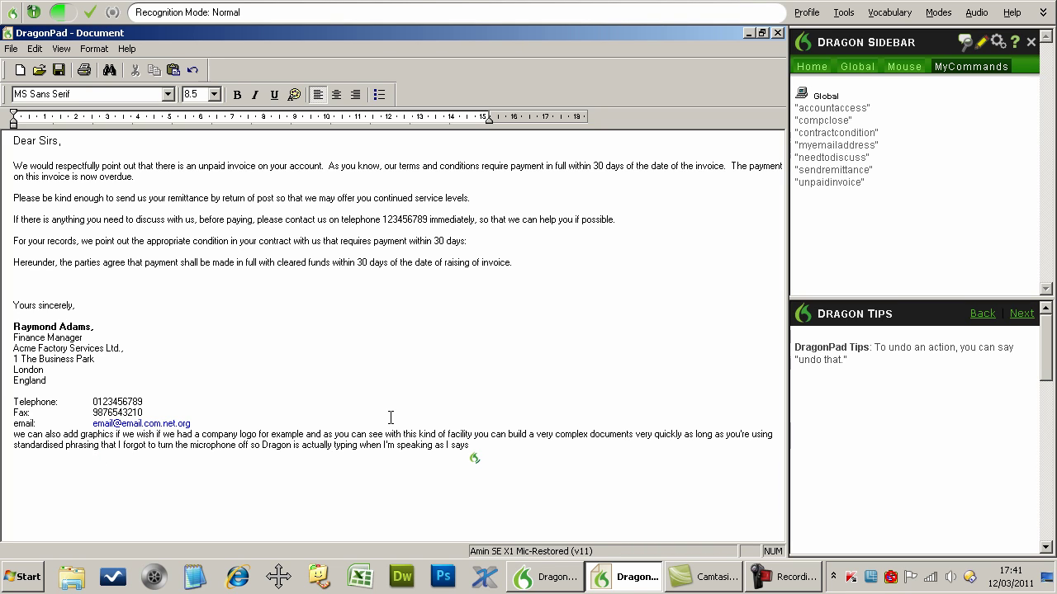
{"action": "key", "text": "KP_Add"}
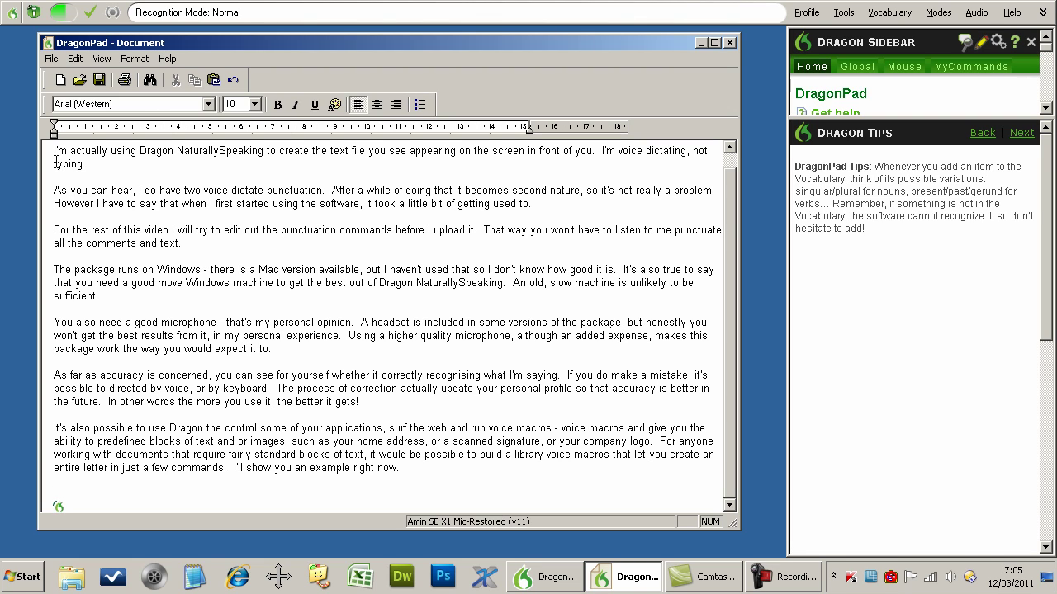
Dictate the video-tutorials paragraph, then a new paragraph beginning 'So, what's the verdict on Dragon?'.
{"action": "type", "text": "I'll be adding some video tutorials in the next few days,"}
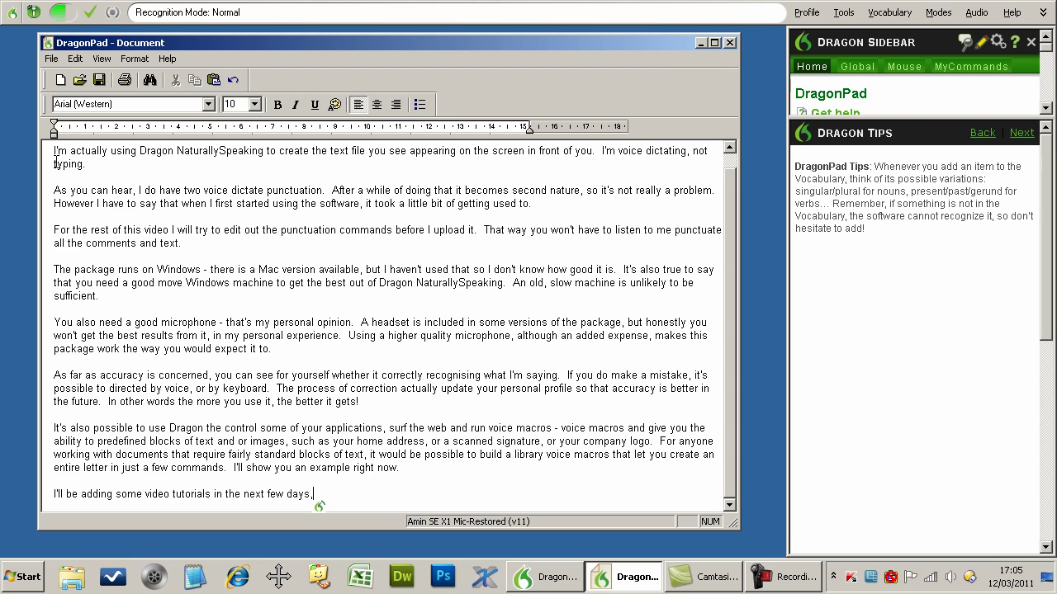
{"action": "type", "text": " showing you such things as setting up your user profile"}
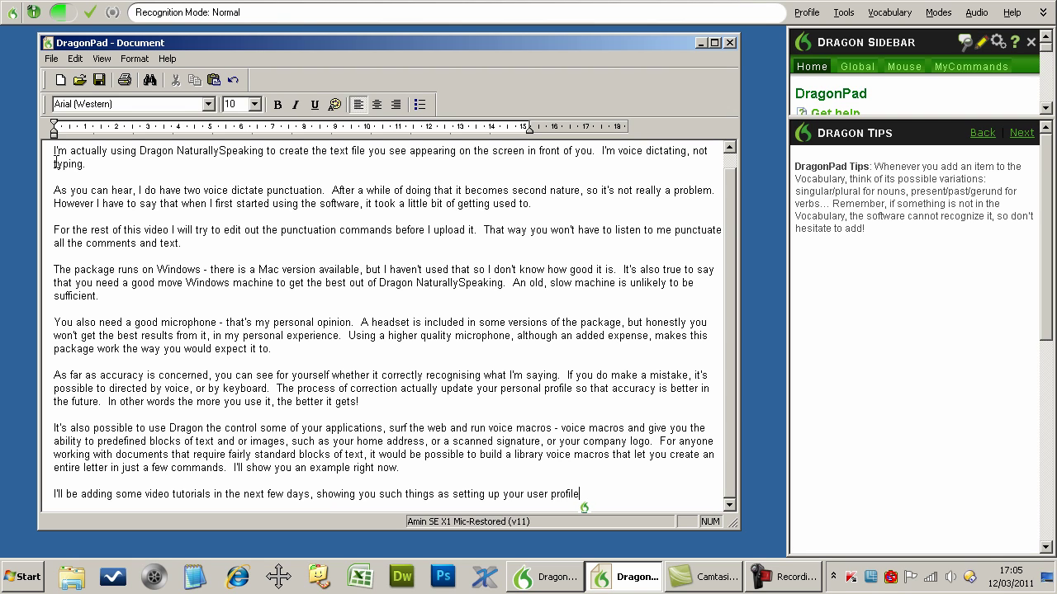
{"action": "type", "text": " and how to set up voice macros in Dragon"}
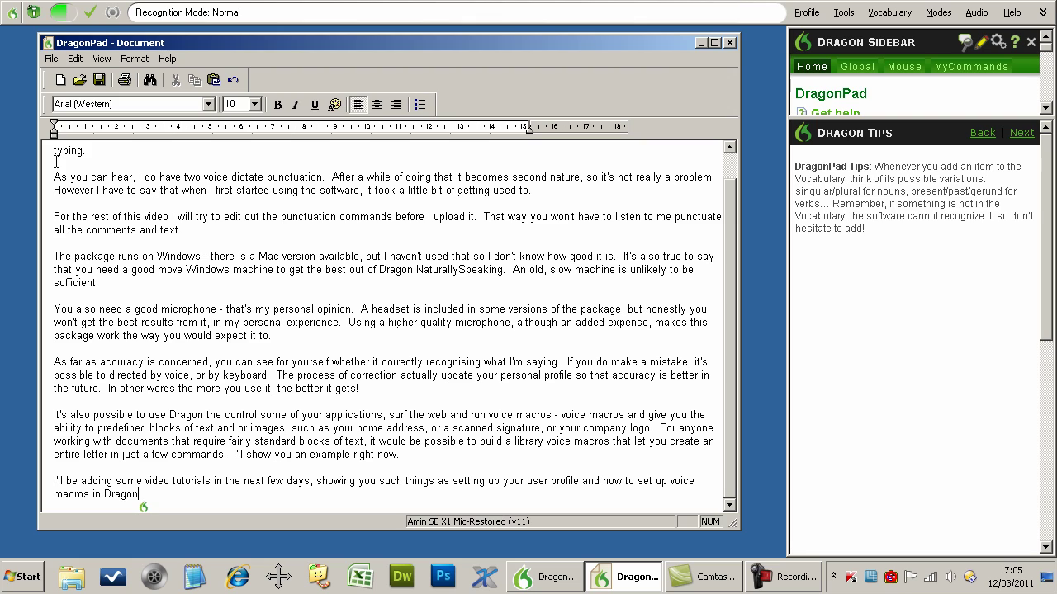
{"action": "type", "text": " - "}
{"action": "type", "text": "keep an eye open for them."}
{"action": "key", "text": "Return"}
{"action": "key", "text": "Return"}
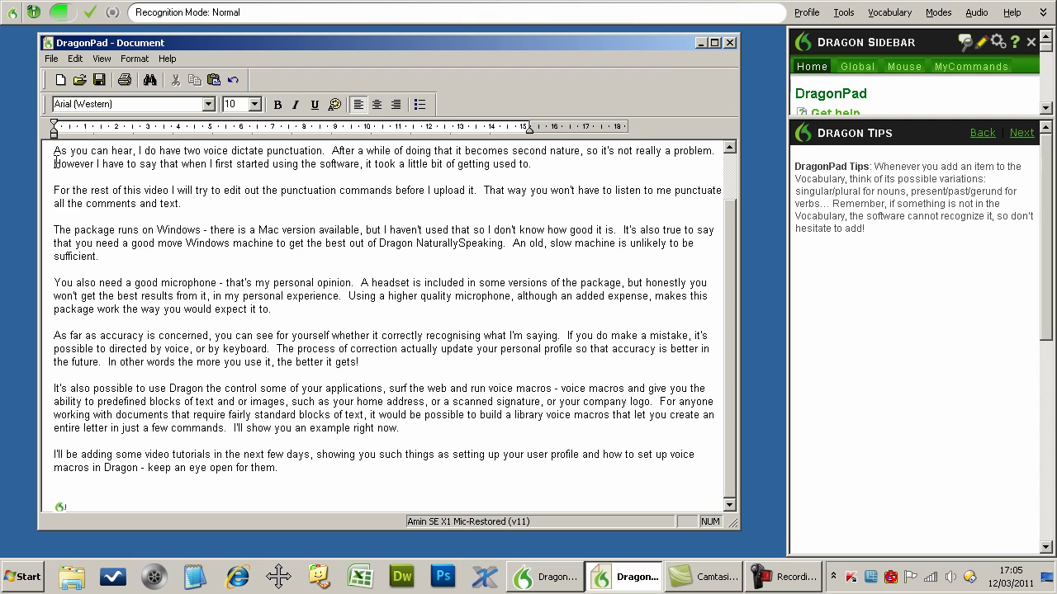
{"action": "type", "text": "So,"}
{"action": "type", "text": " what's the verdict on Dragon?"}
{"action": "type", "text": "  Well for me, it's a success."}
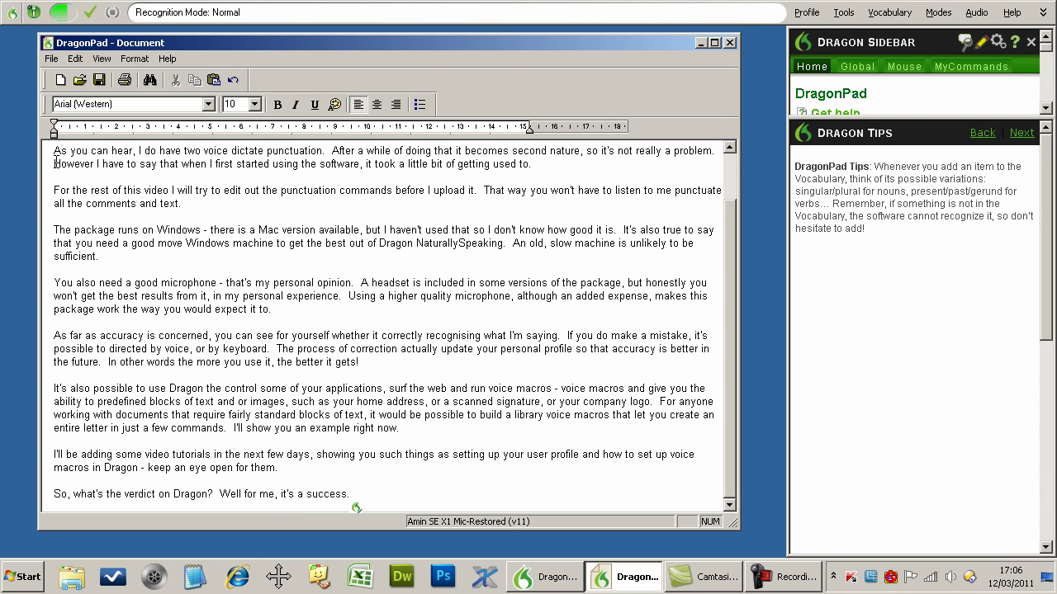
{"action": "type", "text": "  When I'm concentrating on the actual typing"}
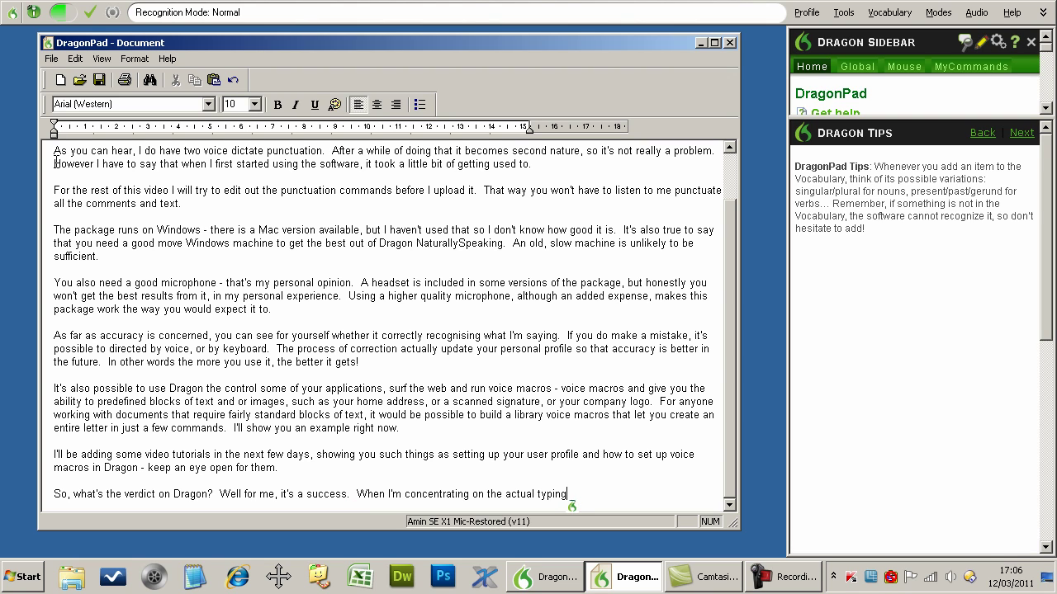
{"action": "type", "text": ", I'm not concentrating on what I'm thinking."}
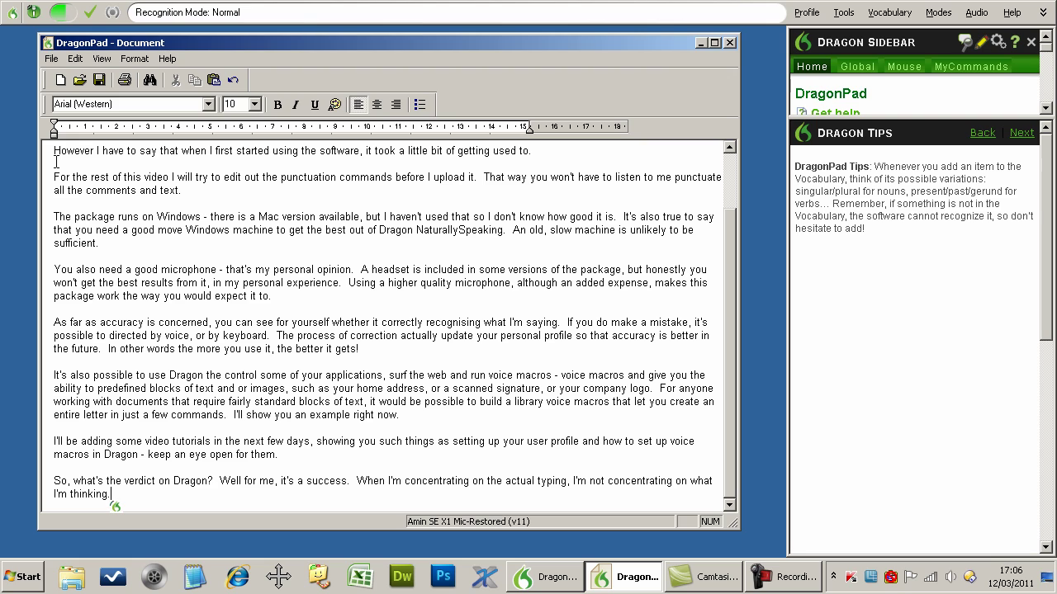
{"action": "type", "text": "  When I can leave the typing to take care of itself,"}
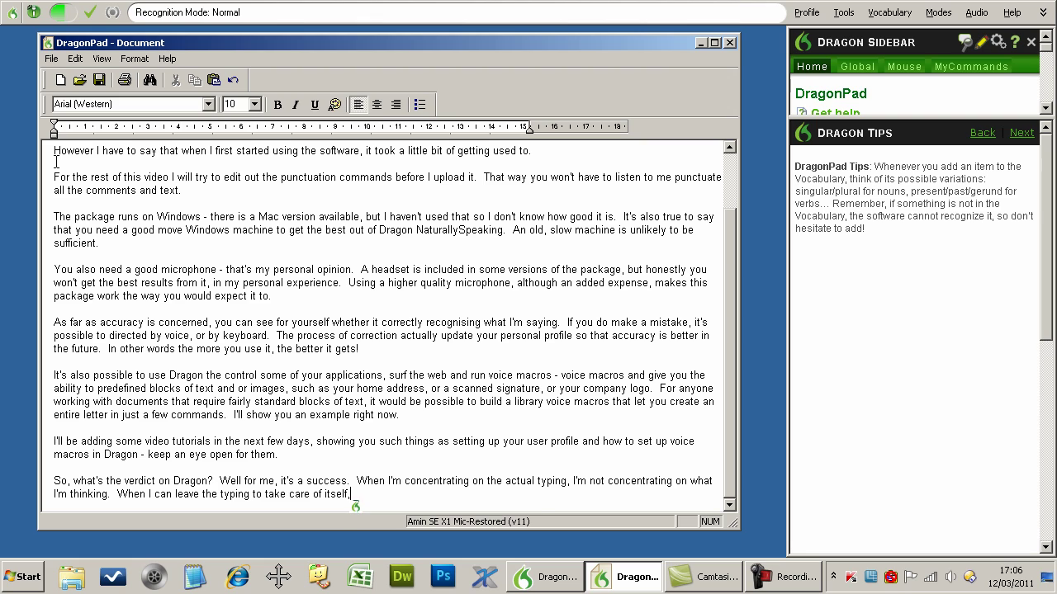
{"action": "type", "text": " I can put all my effort into the thinking ."}
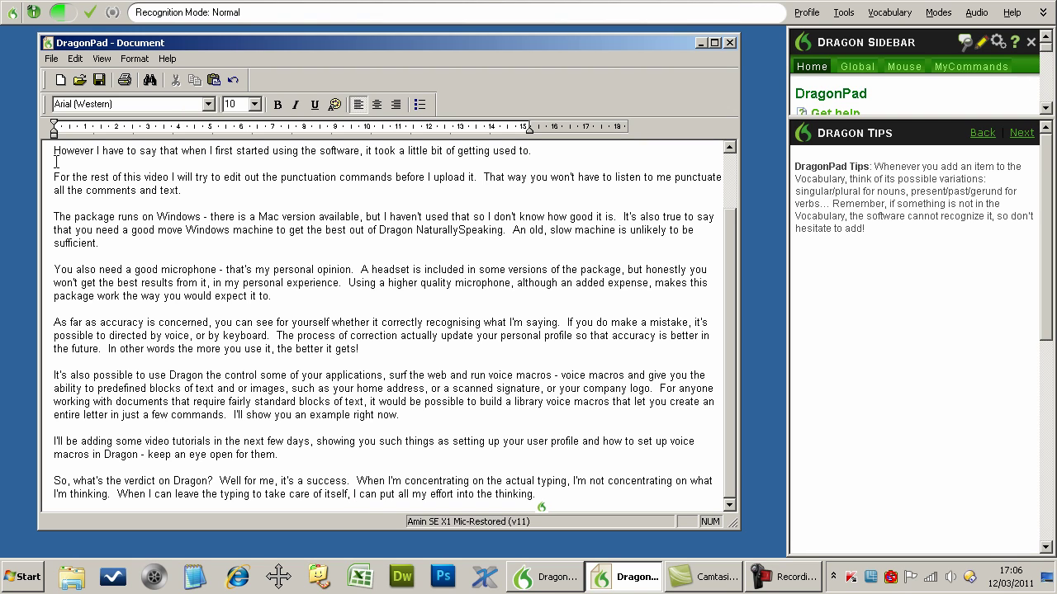
{"action": "type", "text": "  As I'm getting older,"}
{"action": "type", "text": " my fingers can certainly feel the difference after a day's typing"}
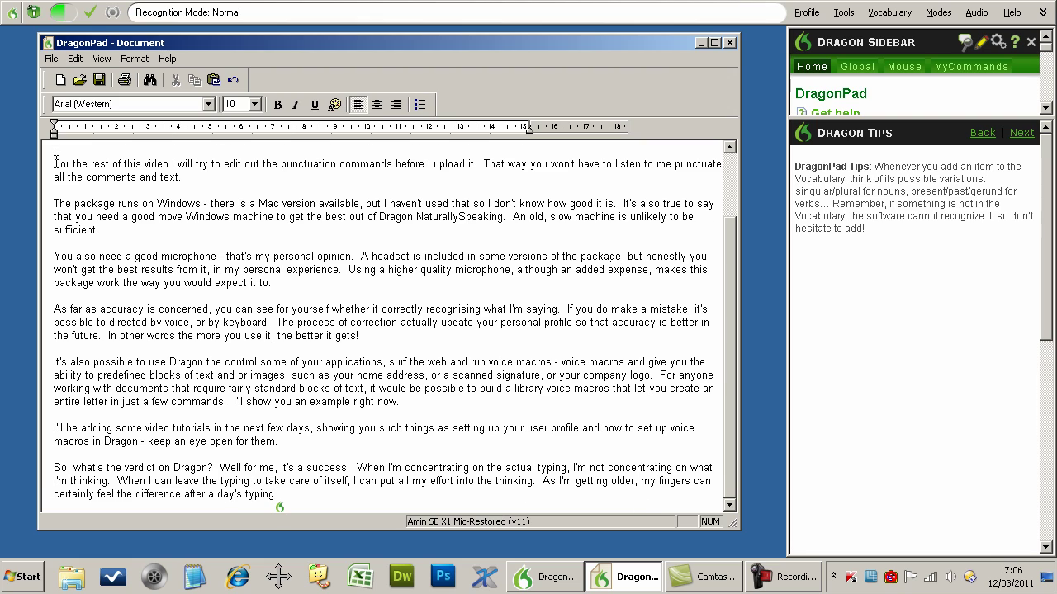
{"action": "type", "text": " space-space"}
{"action": "type", "text": " at least, they can"}
{"action": "type", "text": " after a day when I don't have to do any typing!"}
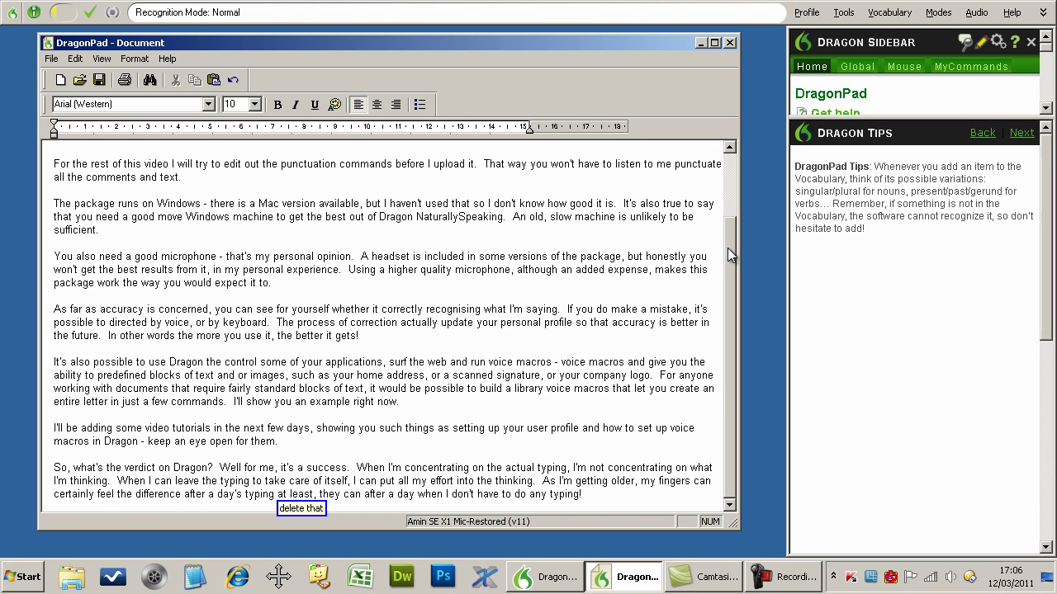
Scroll the review back up toward the top of the document.
{"action": "left_click_drag", "start_coordinate": [728, 247], "coordinate": [739, 180]}
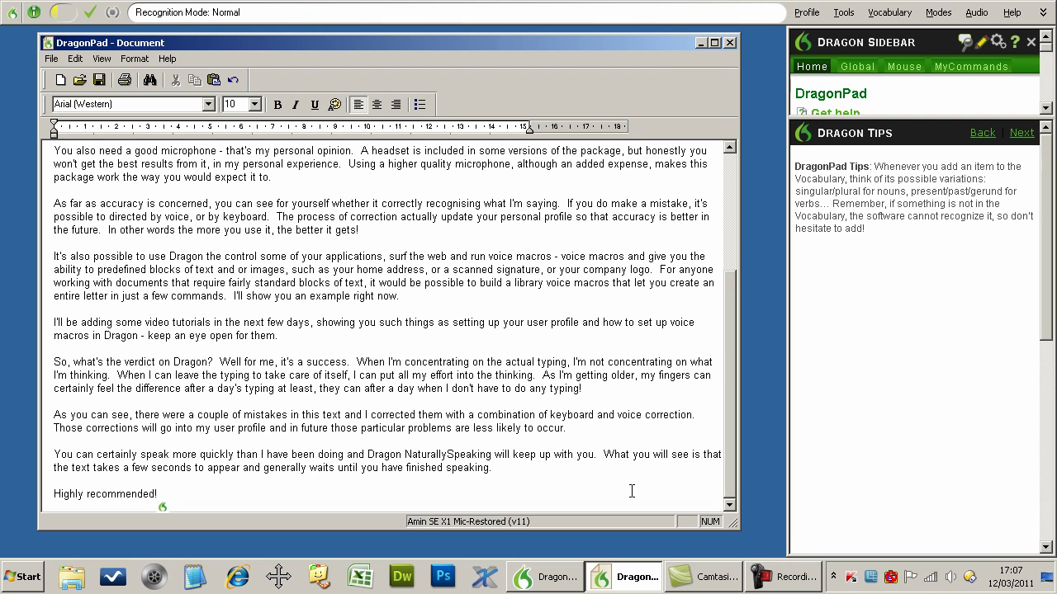
Turn Dragon's microphone off with the keypad plus hotkey.
{"action": "key", "text": "KP_Add"}
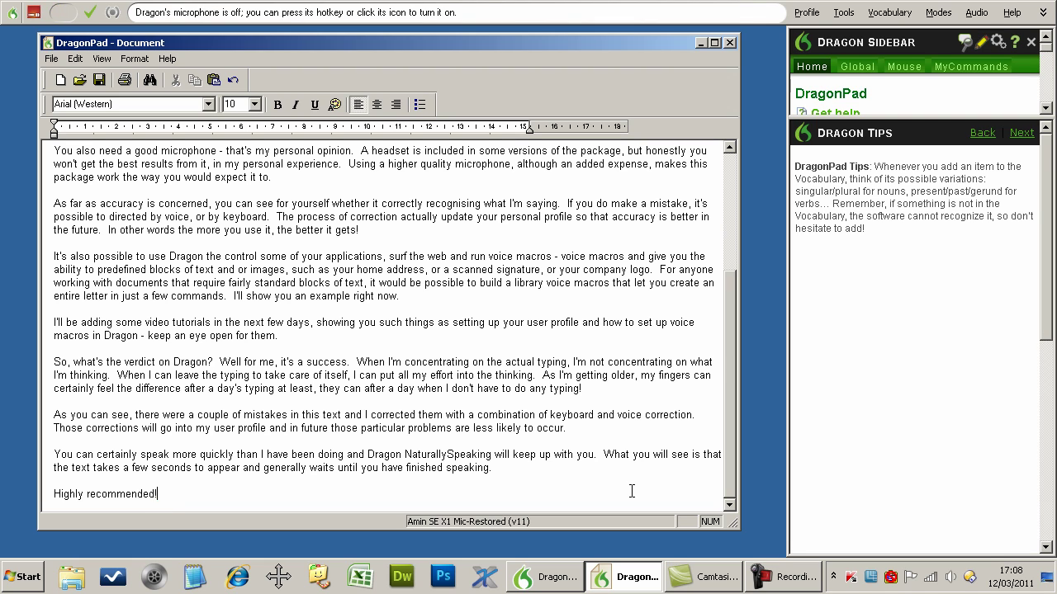